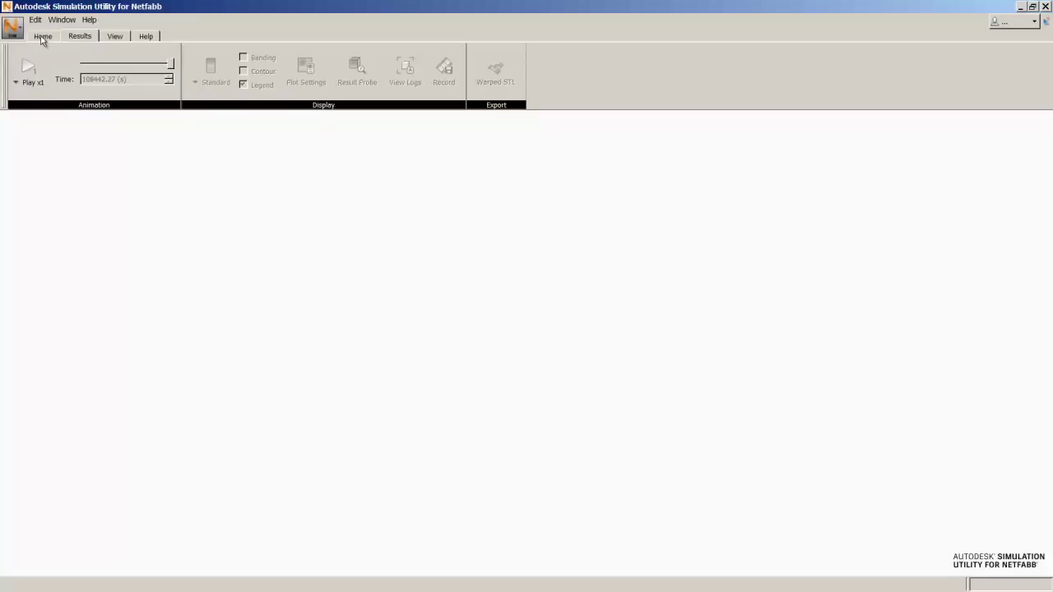
Import part1.stl as a part with millimetre units.
left_click(43, 38)
left_click(53, 69)
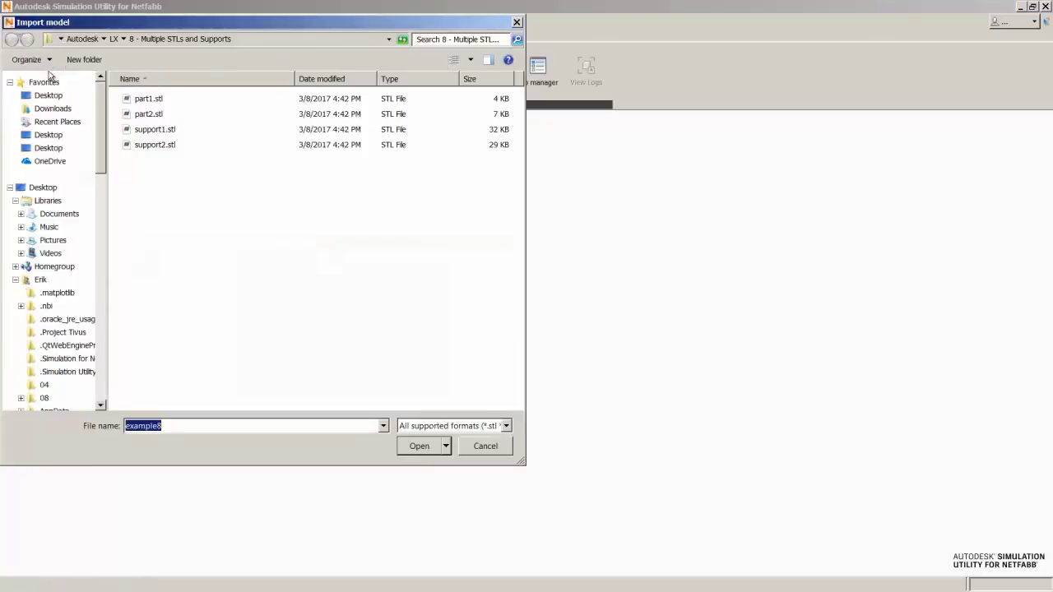
left_click(159, 103)
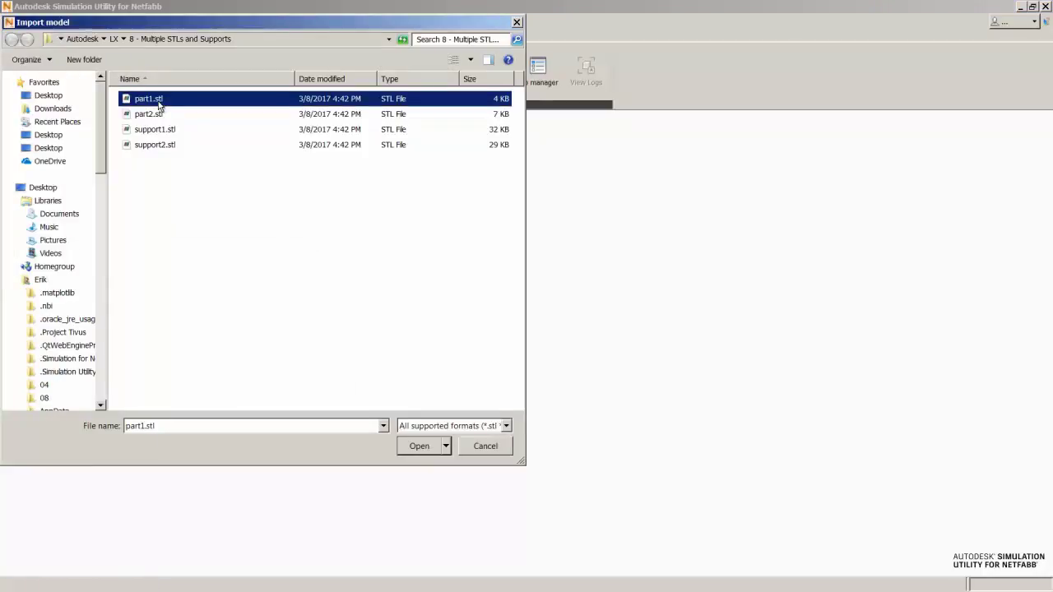
left_click(418, 446)
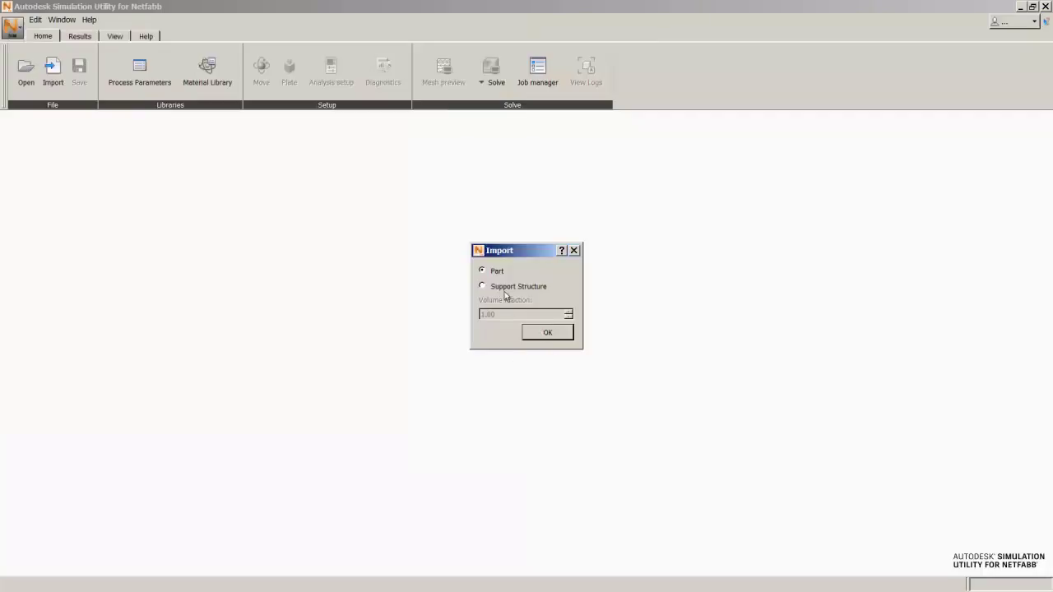
left_click(547, 332)
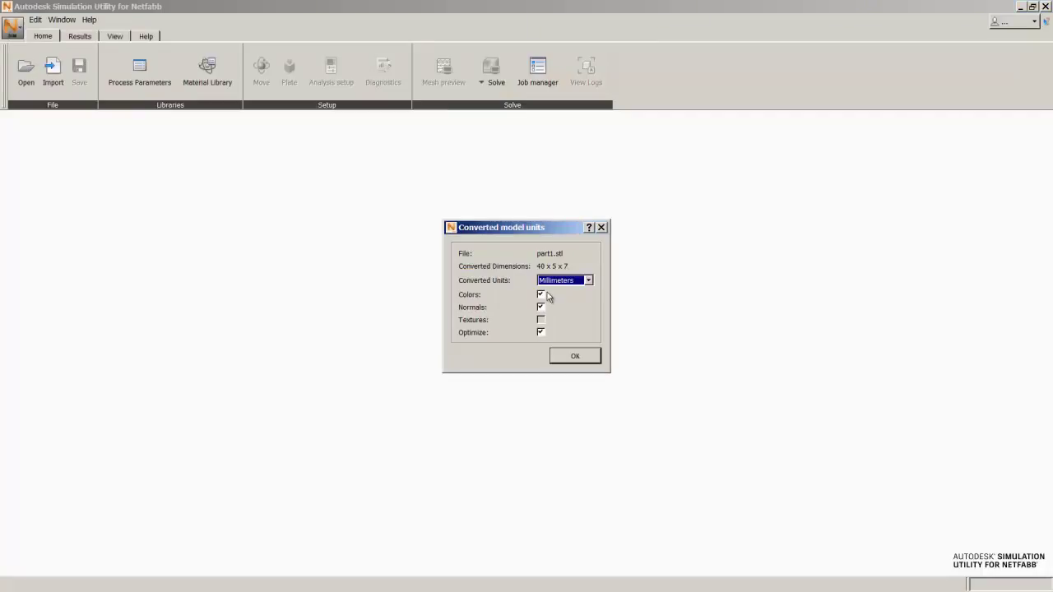
left_click(577, 355)
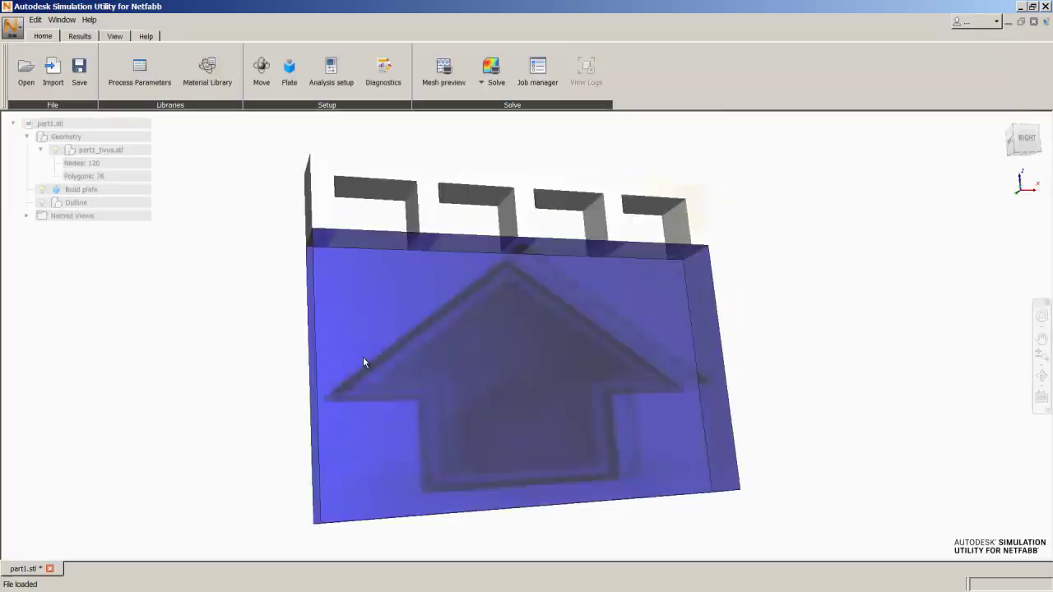
Import part2.stl as a second millimetre part and orbit to see both parts from above.
left_click(53, 70)
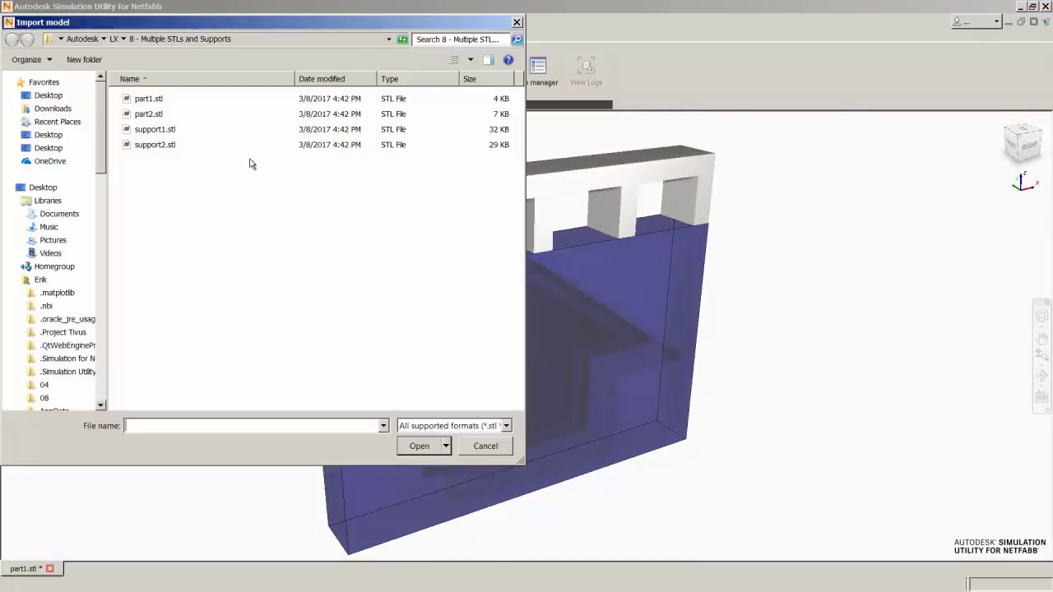
left_click(157, 115)
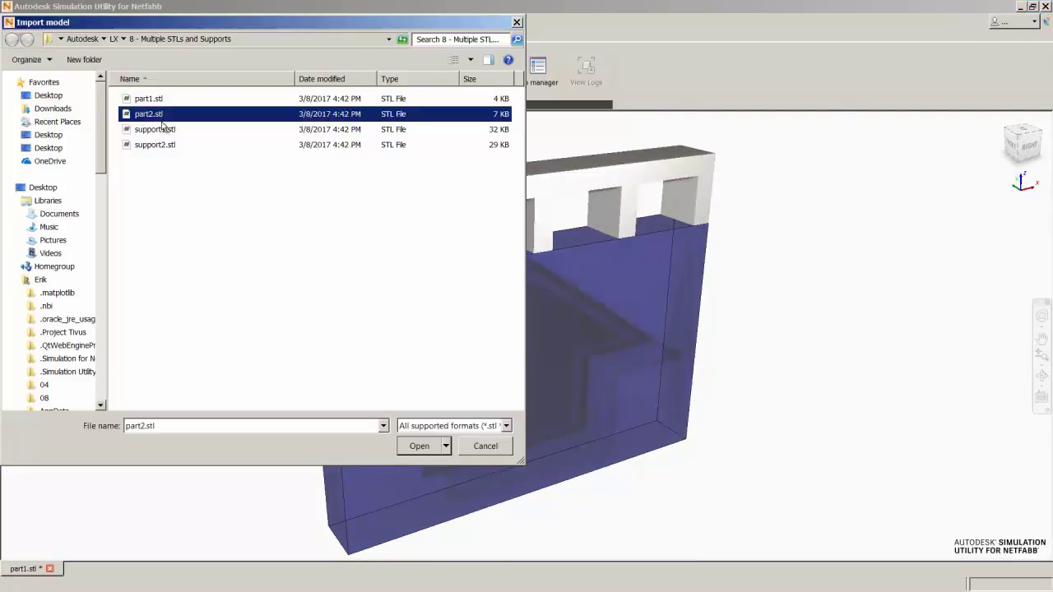
left_click(426, 452)
left_click(545, 341)
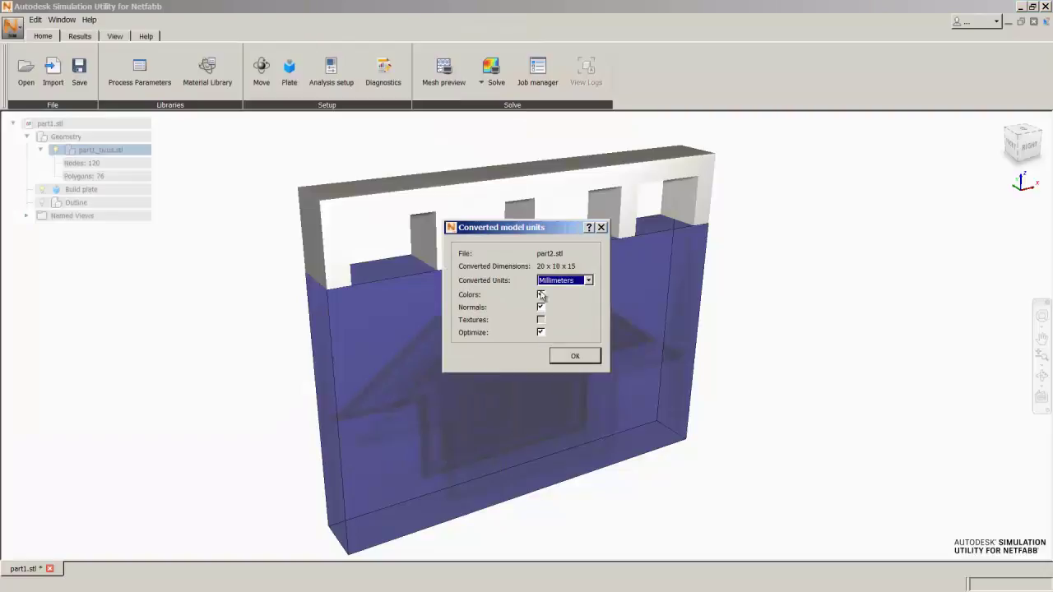
left_click(541, 295)
left_click(572, 355)
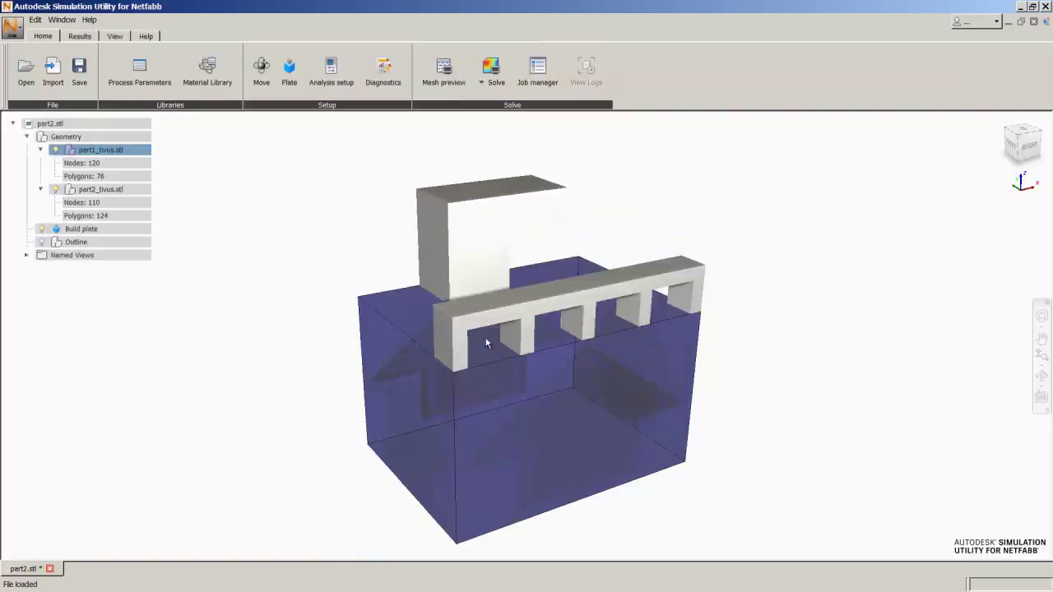
middle_click_drag(486, 344, 525, 374)
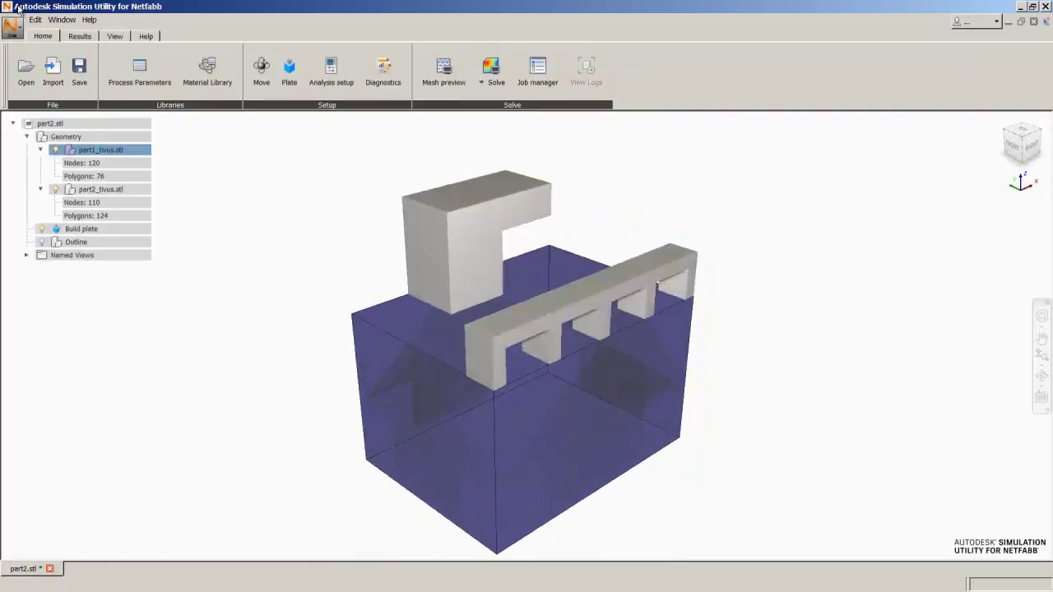
left_click(54, 75)
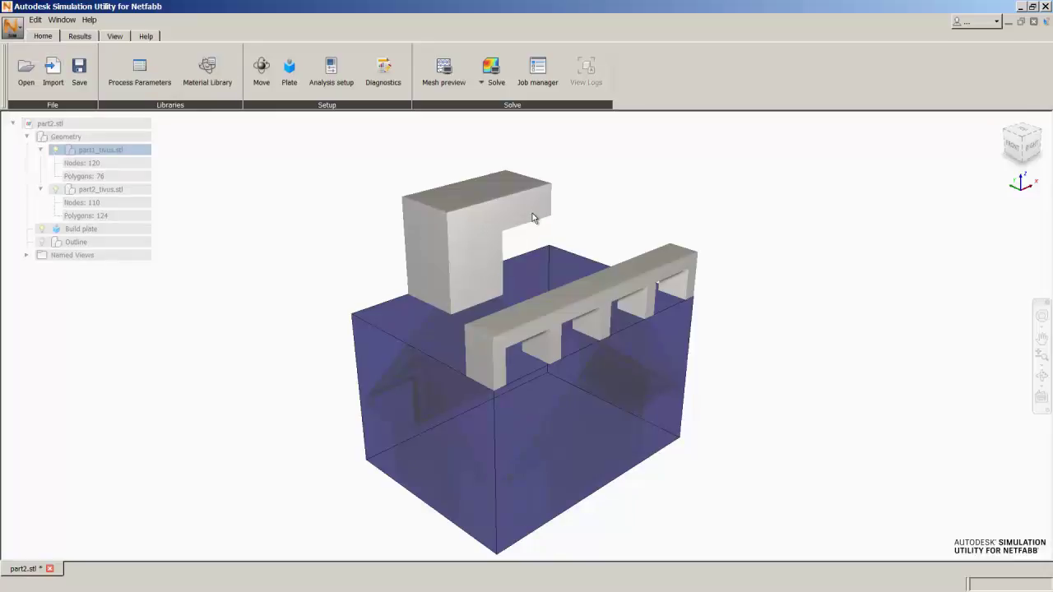
Import support1.stl as a support structure with volume fraction 0.30.
left_click(51, 79)
left_click(167, 130)
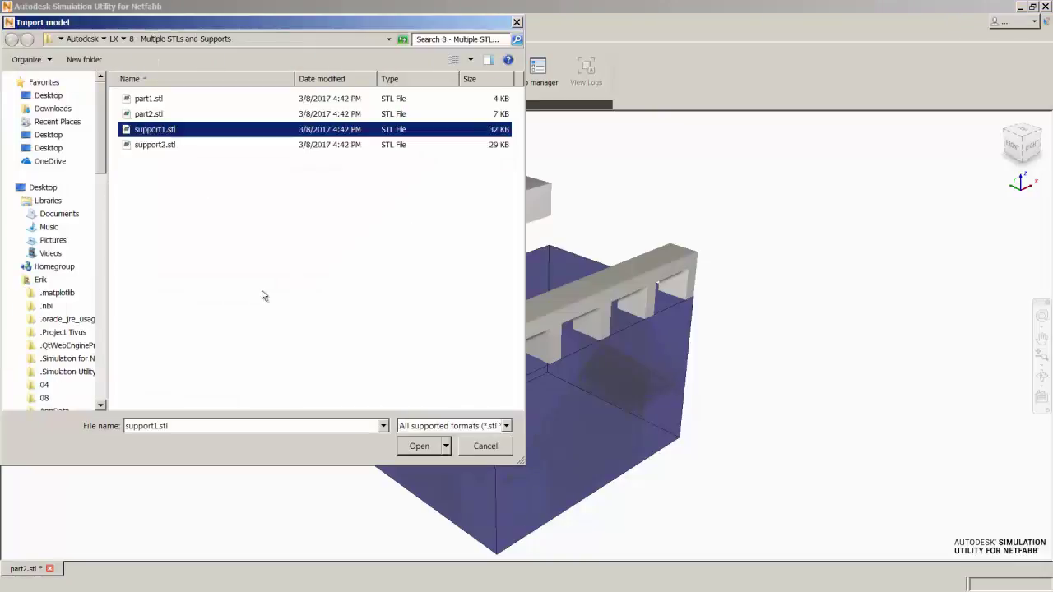
left_click(419, 445)
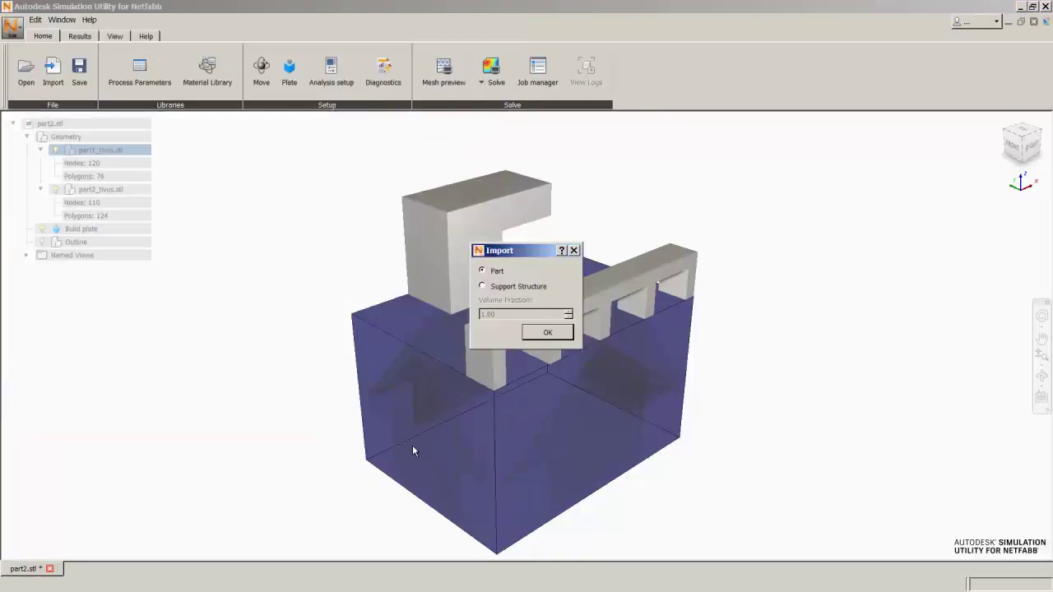
left_click(483, 287)
left_click_drag(512, 251, 386, 252)
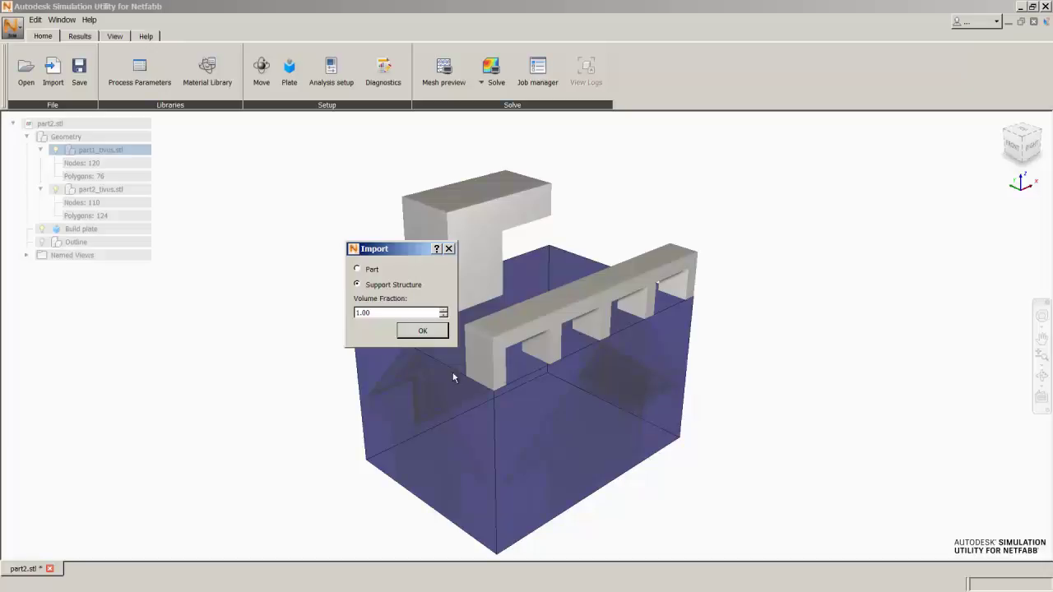
left_click_drag(396, 313, 350, 321)
type("0.30")
left_click(419, 331)
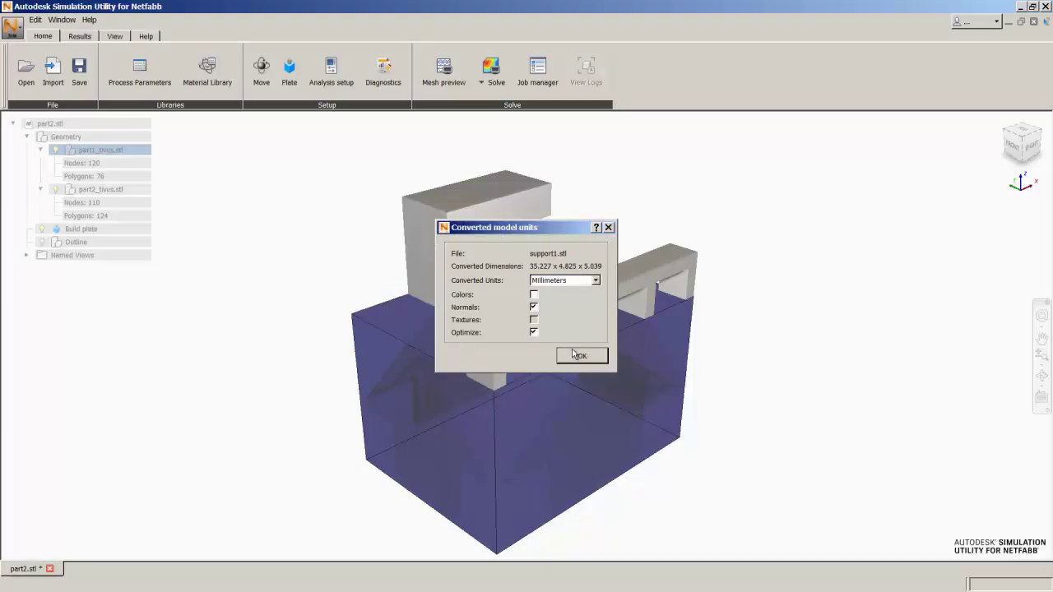
left_click(575, 354)
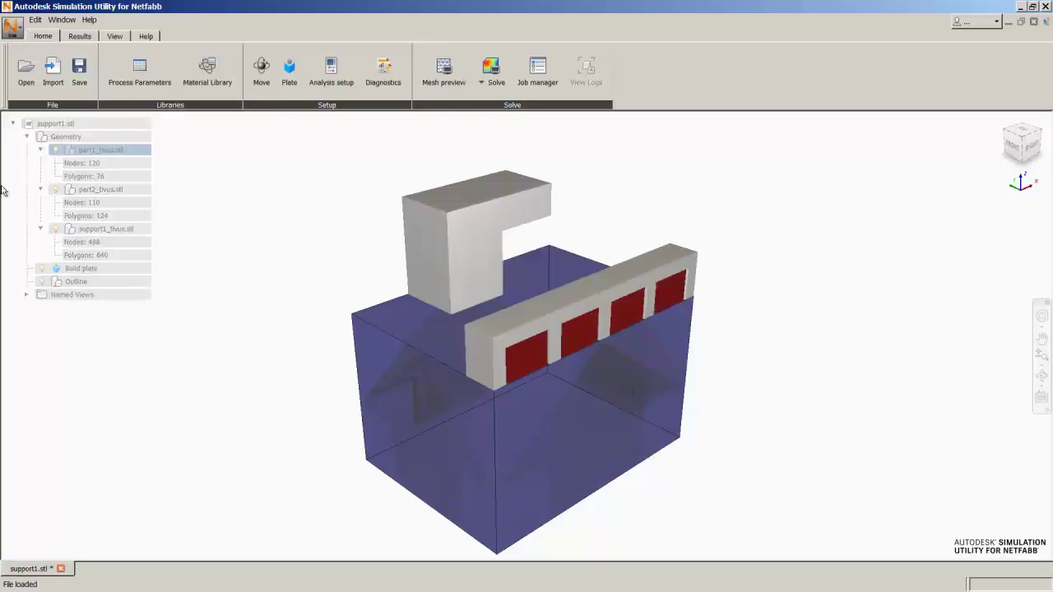
Import support2.stl as a support structure under part1, keeping volume fraction 1.00.
left_click(65, 85)
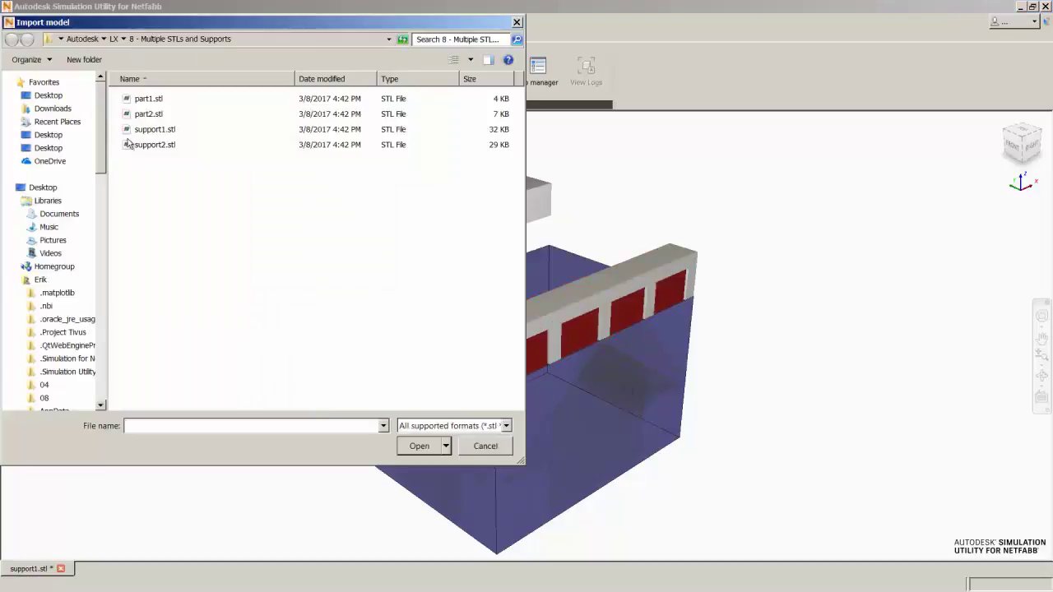
left_click(145, 147)
left_click(419, 448)
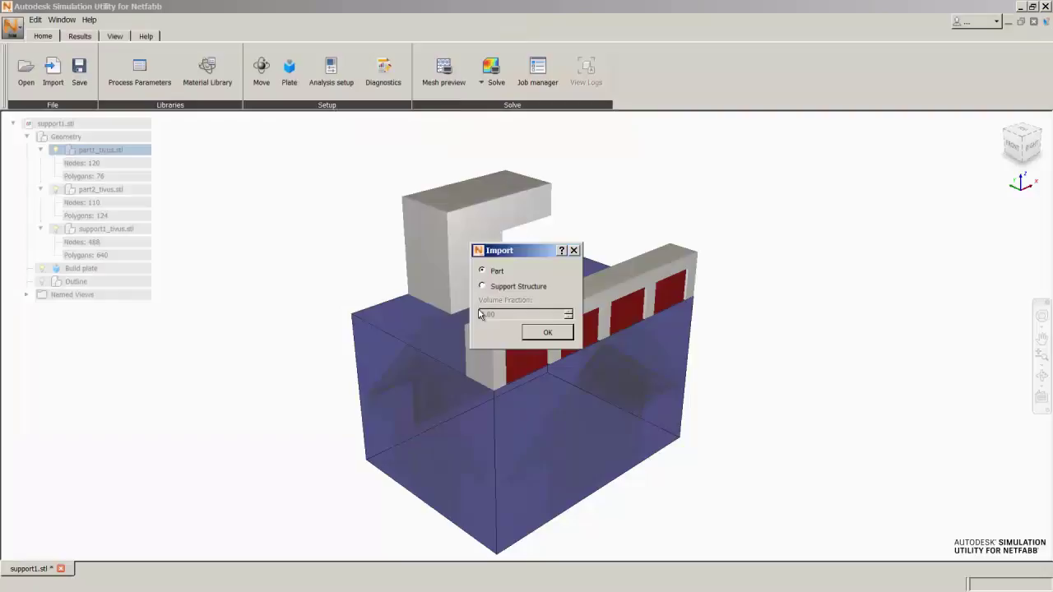
left_click(483, 285)
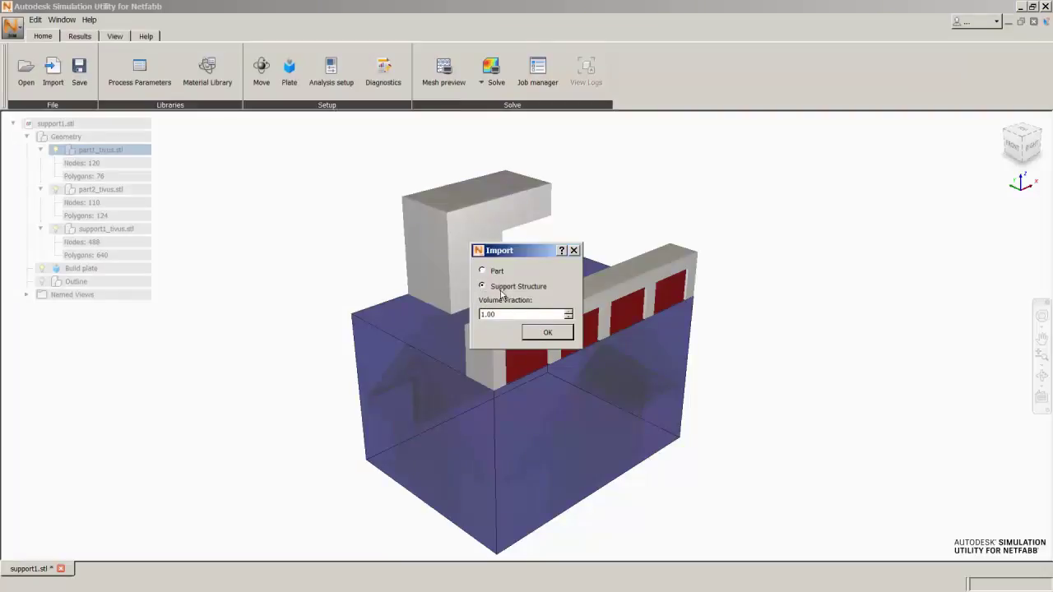
left_click(546, 333)
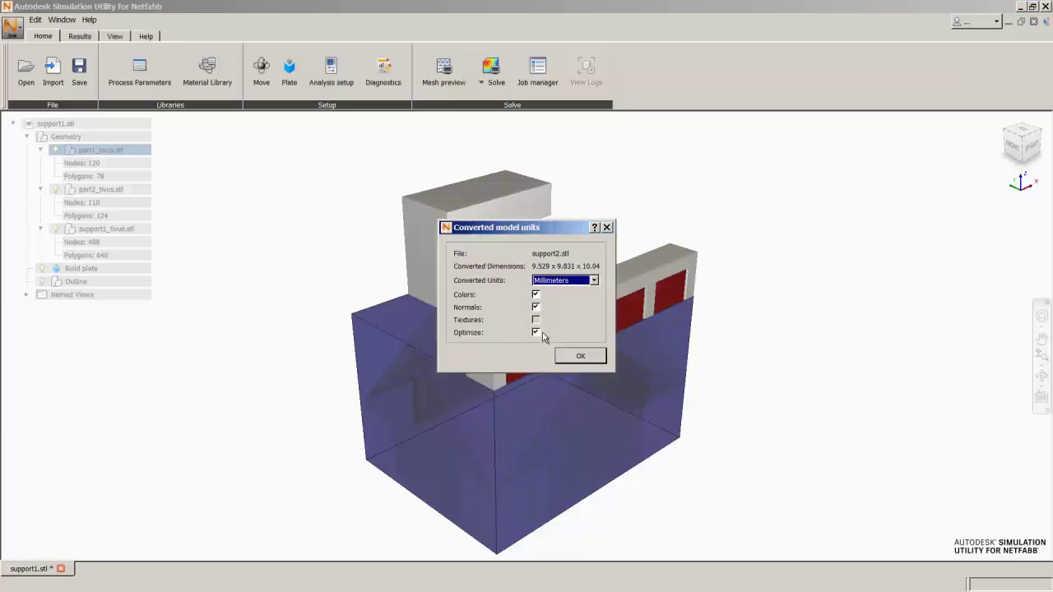
left_click(580, 355)
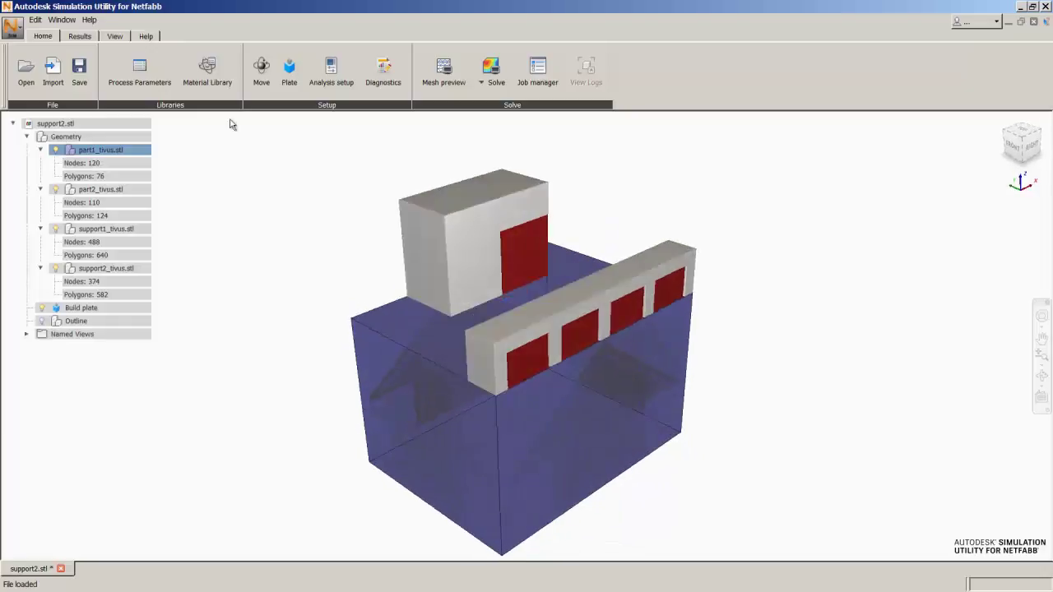
Set the build plate X and Y lengths to 60 mm each.
left_click(289, 72)
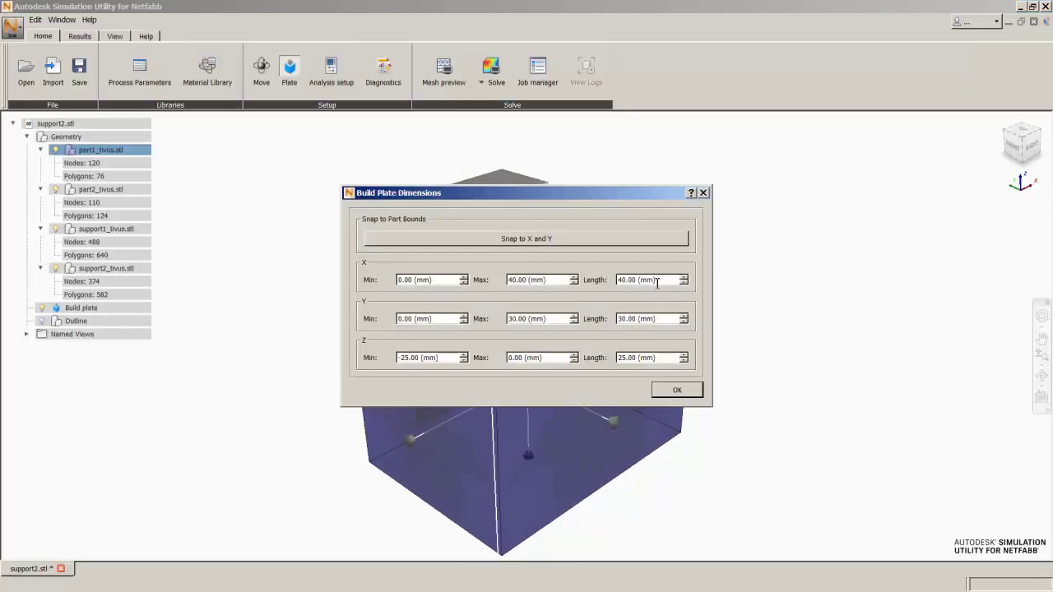
left_click_drag(656, 281, 599, 285)
type("60")
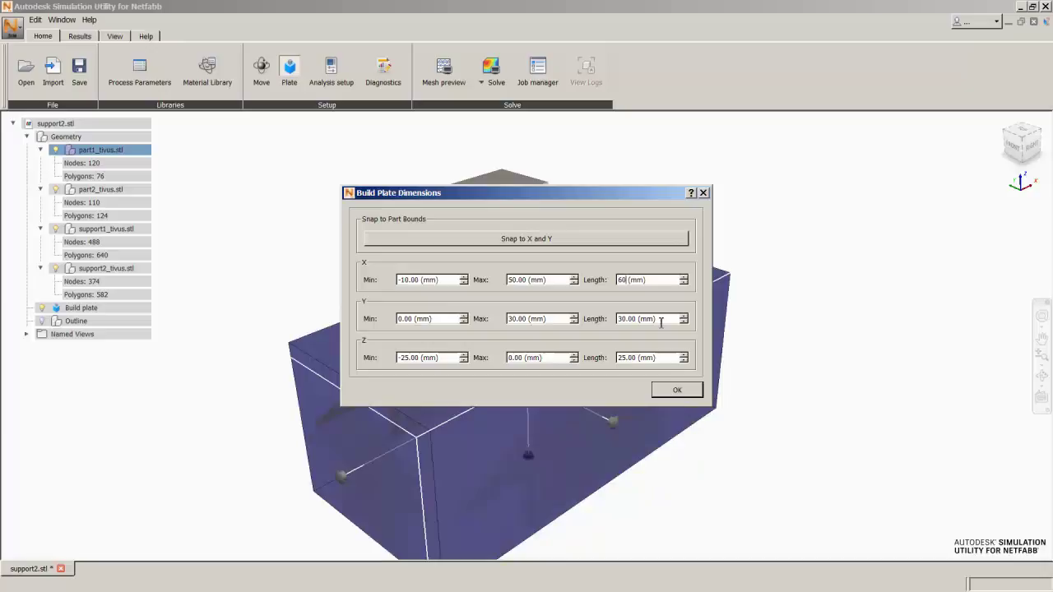
left_click_drag(656, 320, 616, 322)
type("60")
left_click(678, 390)
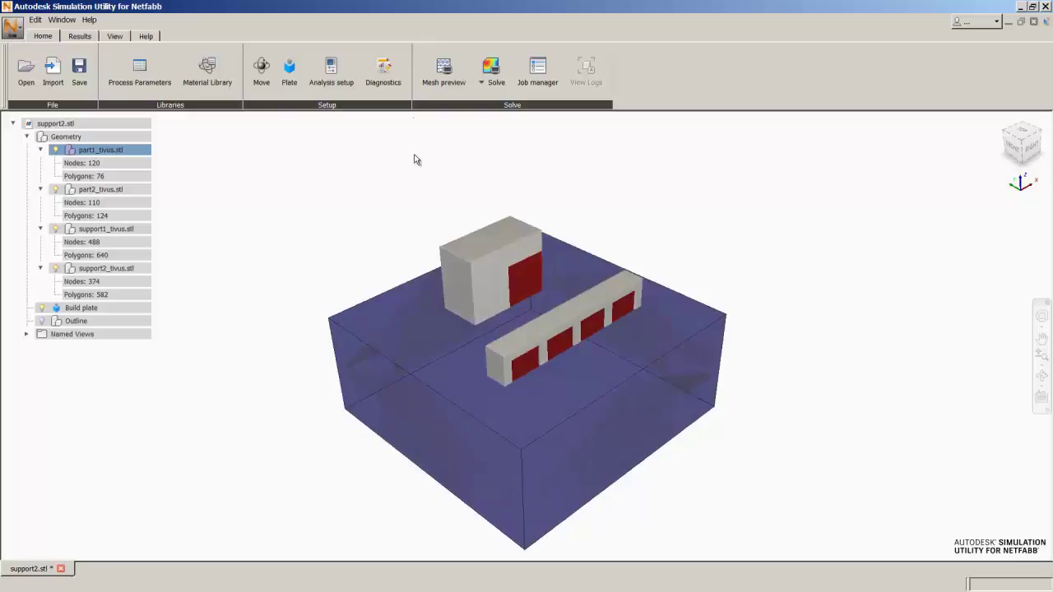
Run the mesh preview, saving the project under the name 'example'.
left_click(435, 84)
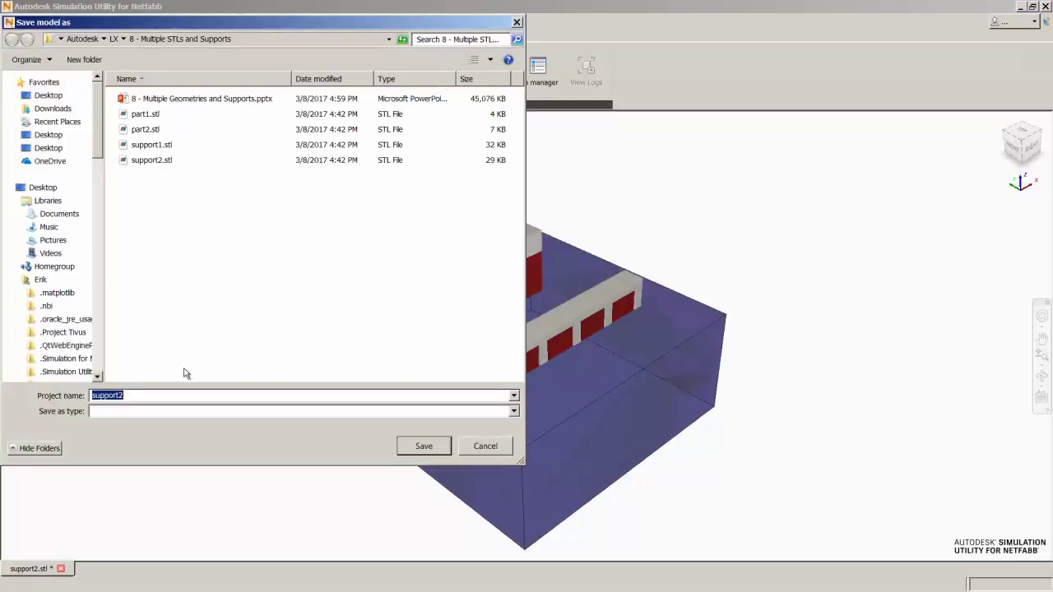
type("ex")
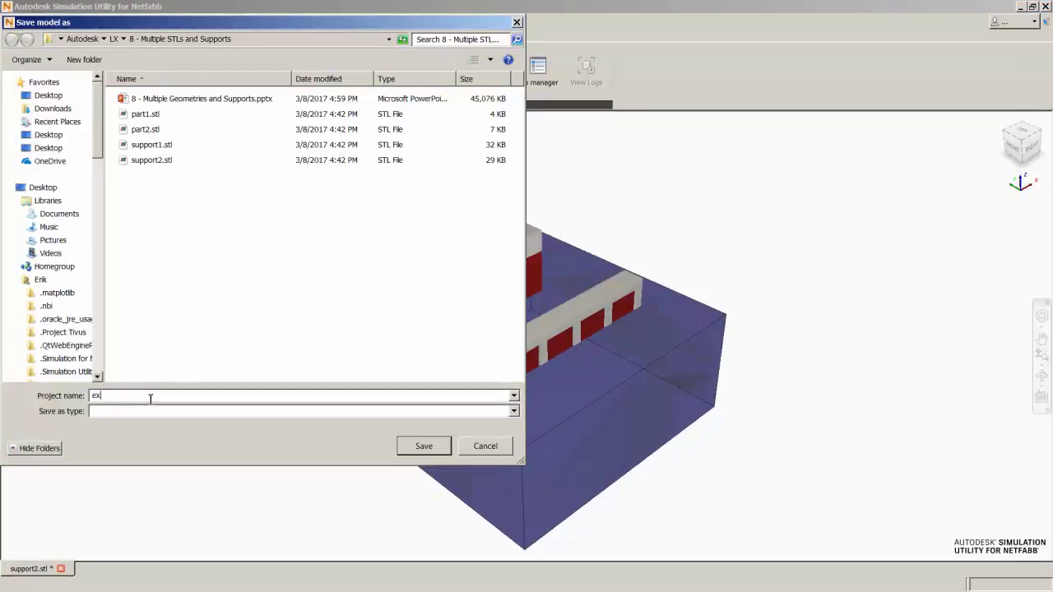
type("ample8")
key("Return")
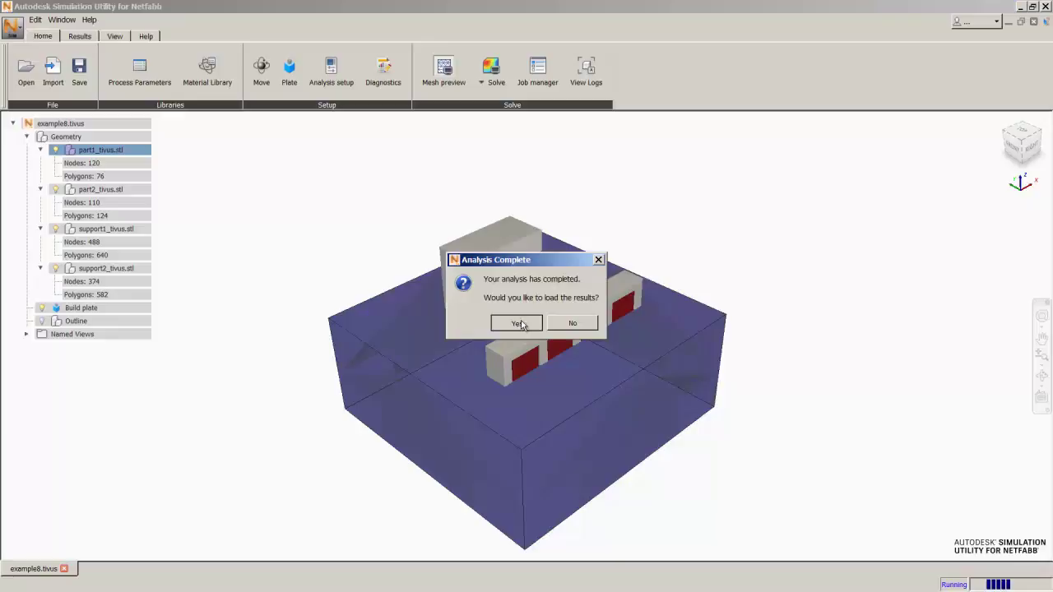
Load the mesh preview, hide part2, support1 and support2 geometry, and inspect the mesh.
left_click(519, 324)
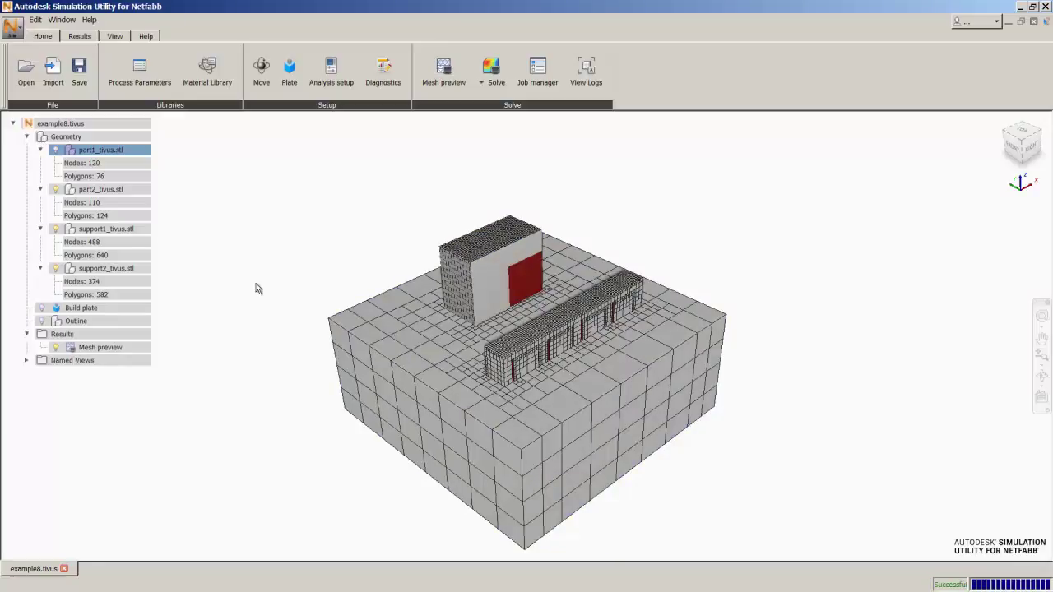
left_click(57, 191)
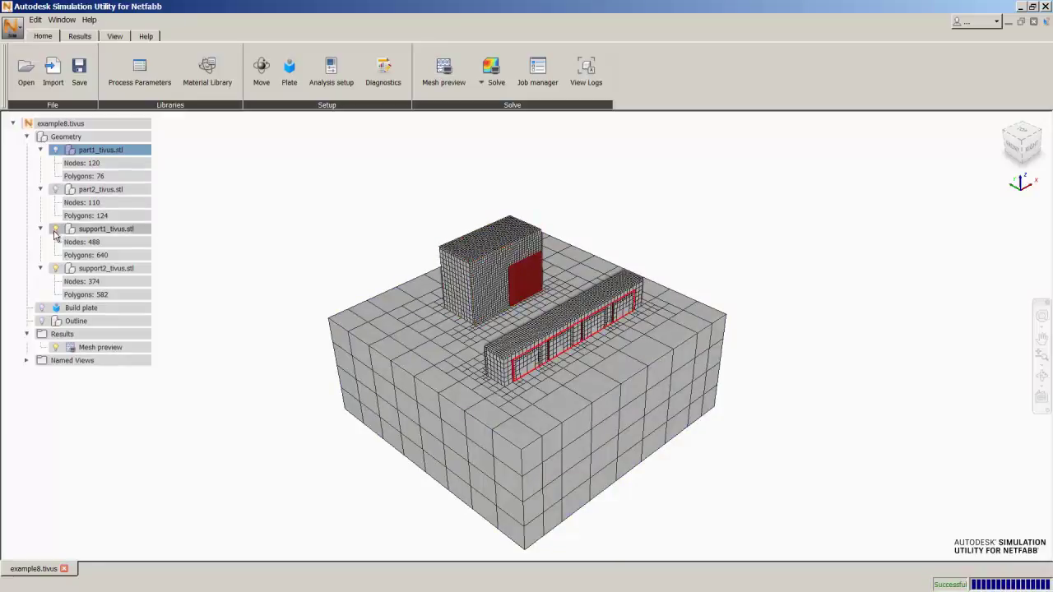
left_click(56, 230)
left_click(56, 270)
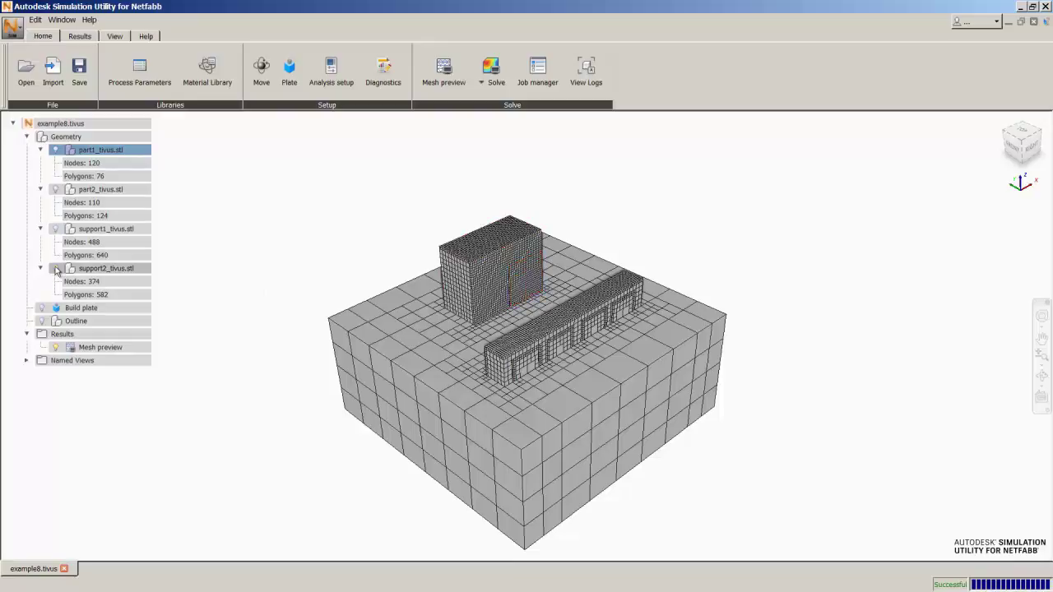
middle_click_drag(385, 390, 520, 329)
scroll(520, 329, "up", 3)
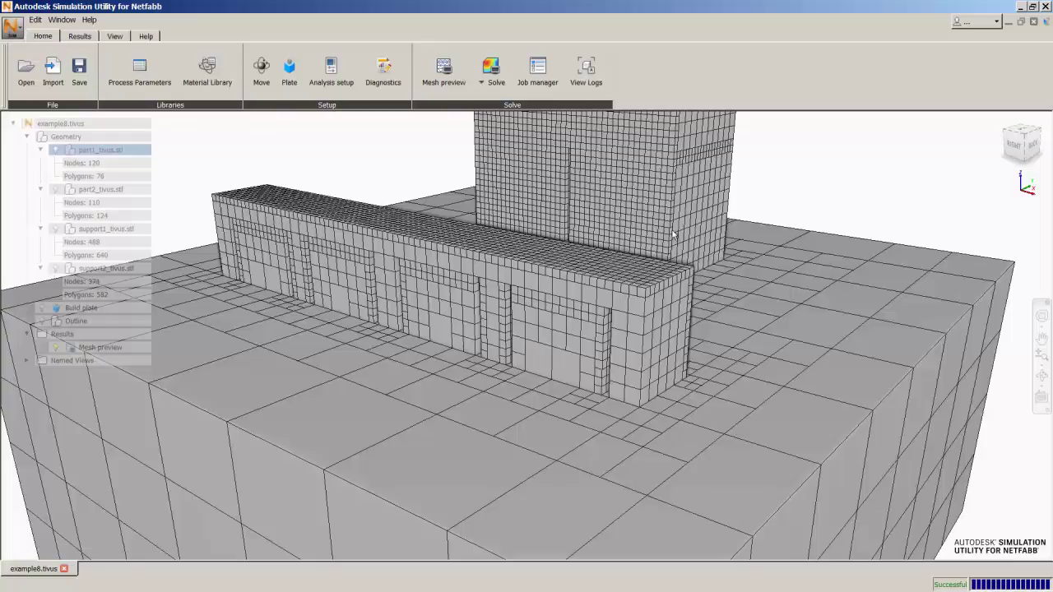
scroll(677, 237, "down", 2)
scroll(532, 224, "down", 3)
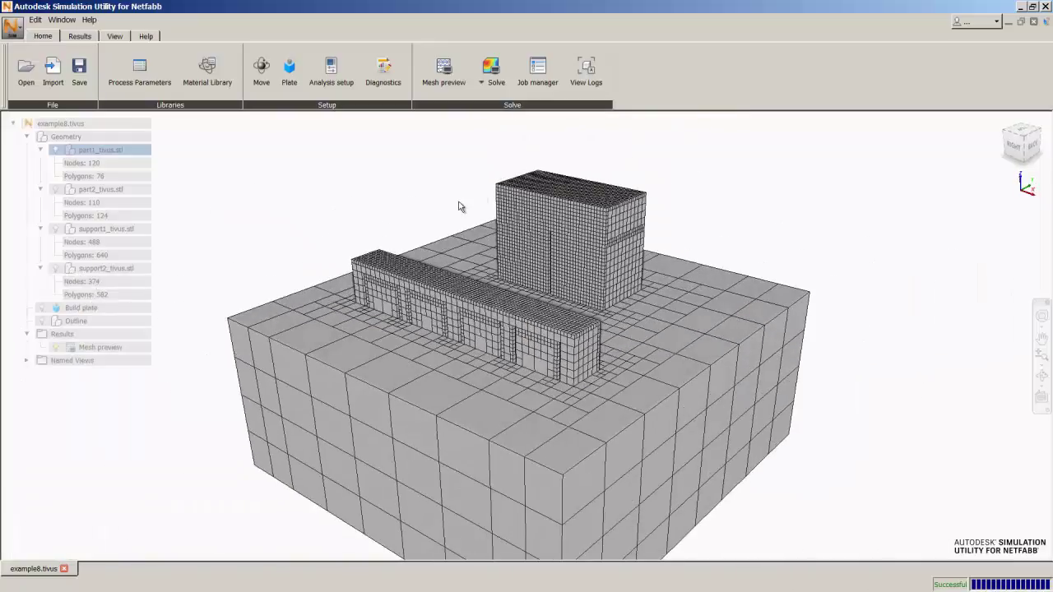
Run the full solve and follow its progress in the Mechanical solver log.
left_click(496, 76)
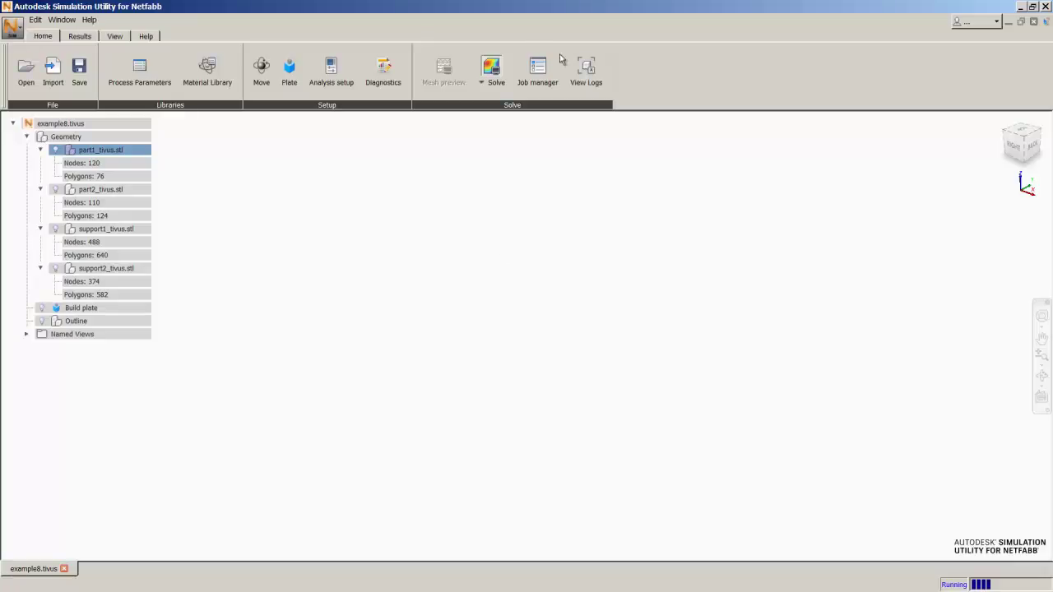
left_click(583, 66)
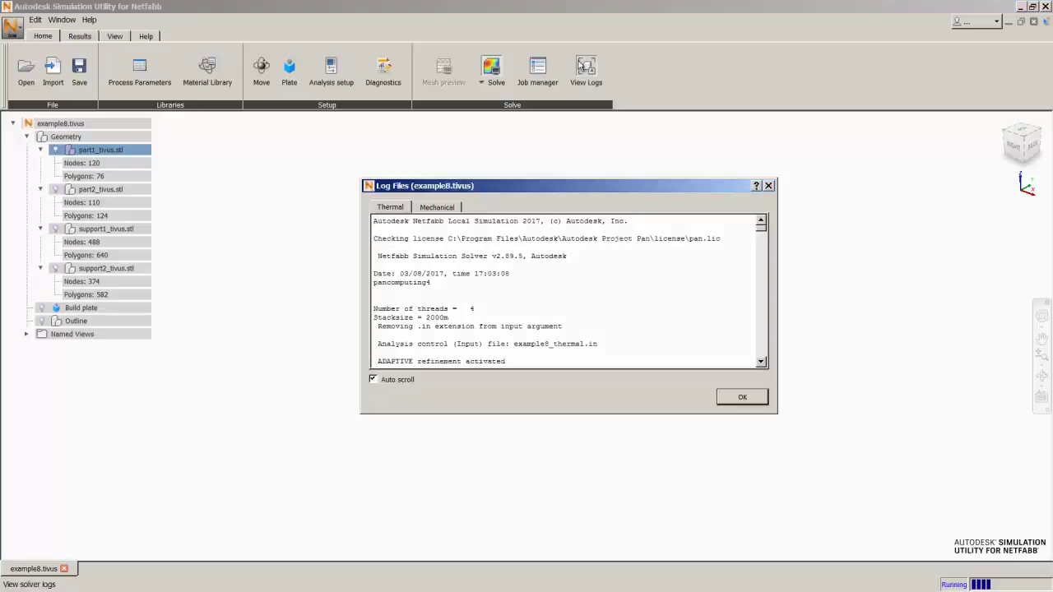
left_click(450, 212)
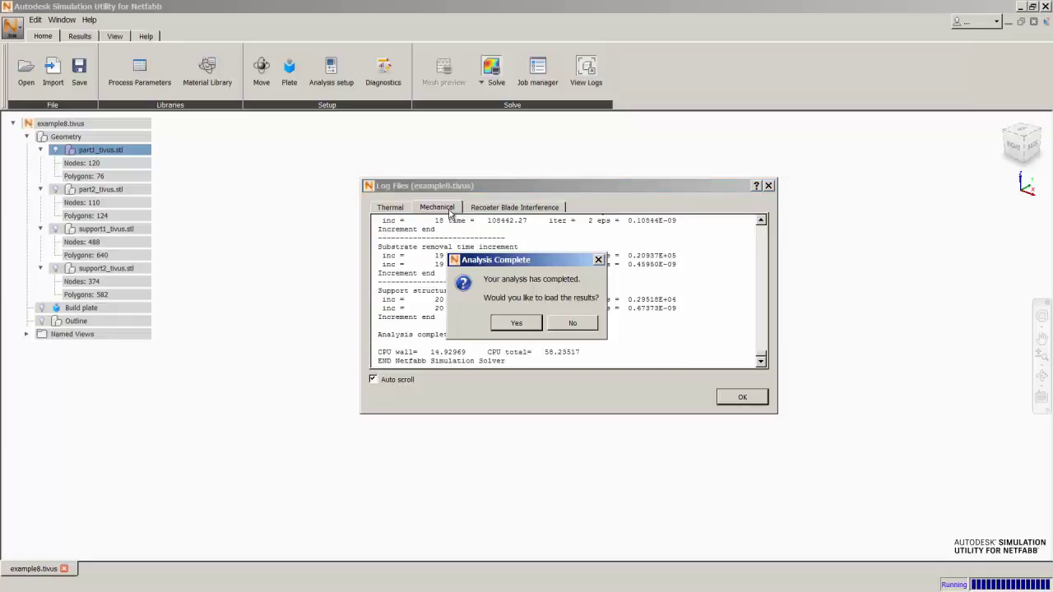
Load the solve results, review the Recoater Blade Interference table, and close the logs.
left_click(501, 325)
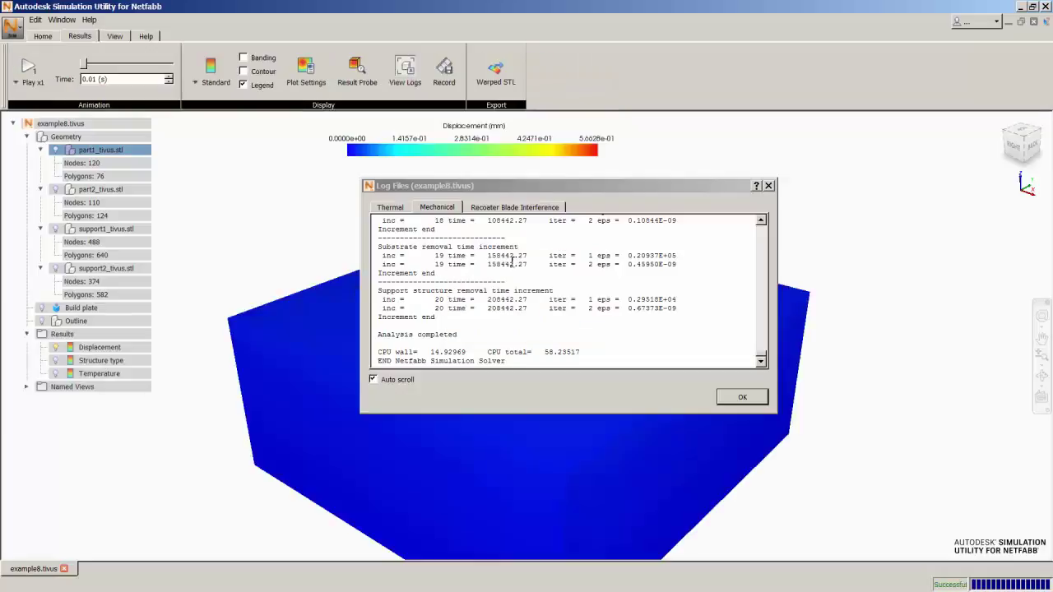
left_click(518, 208)
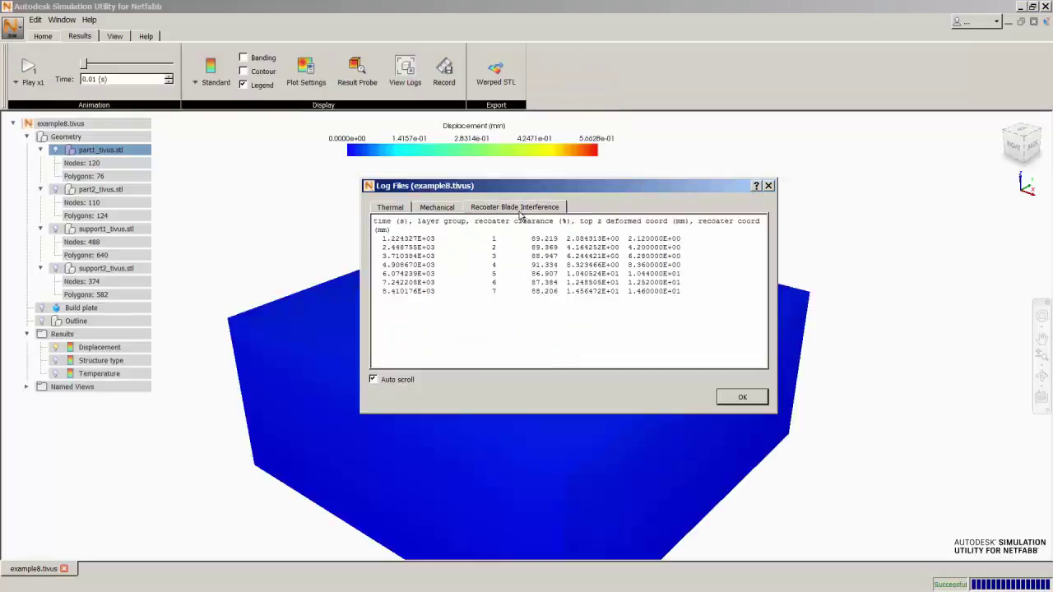
left_click(741, 398)
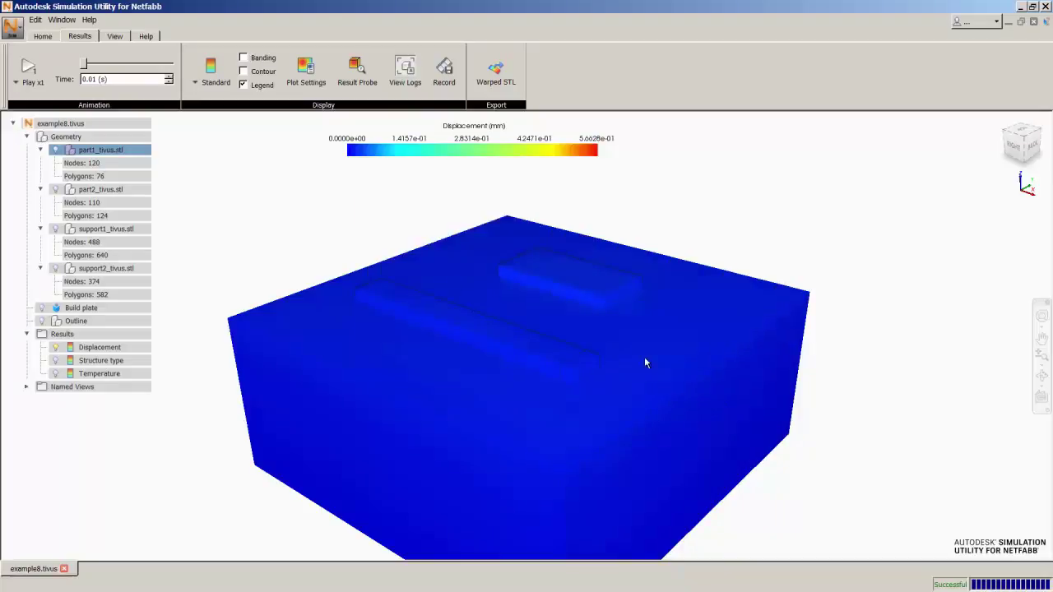
Show the Structure type result at the final build time, then return to Displacement.
left_click(55, 349)
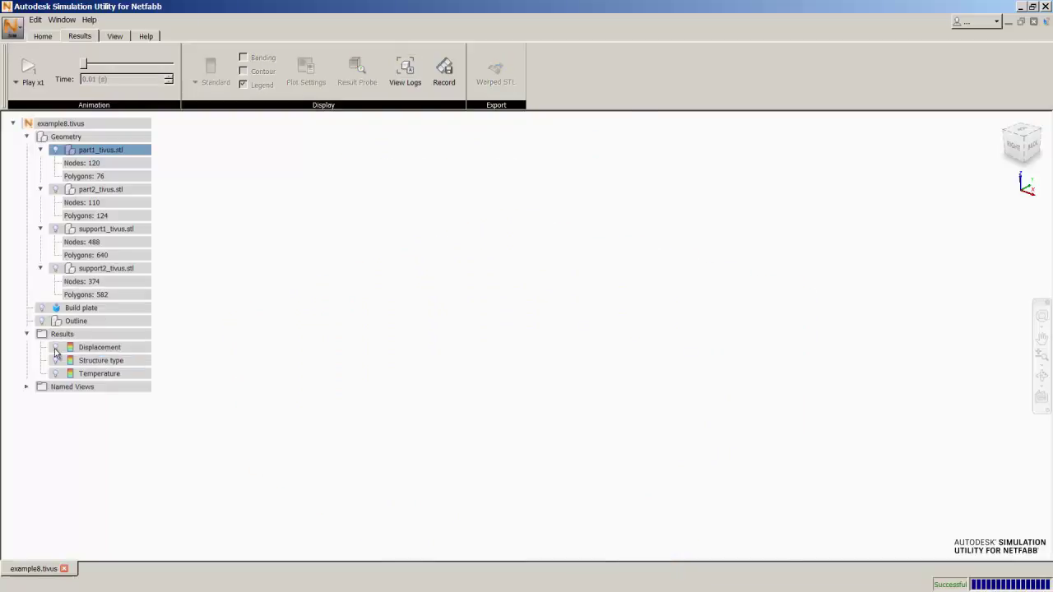
left_click(55, 374)
left_click(55, 374)
left_click(55, 362)
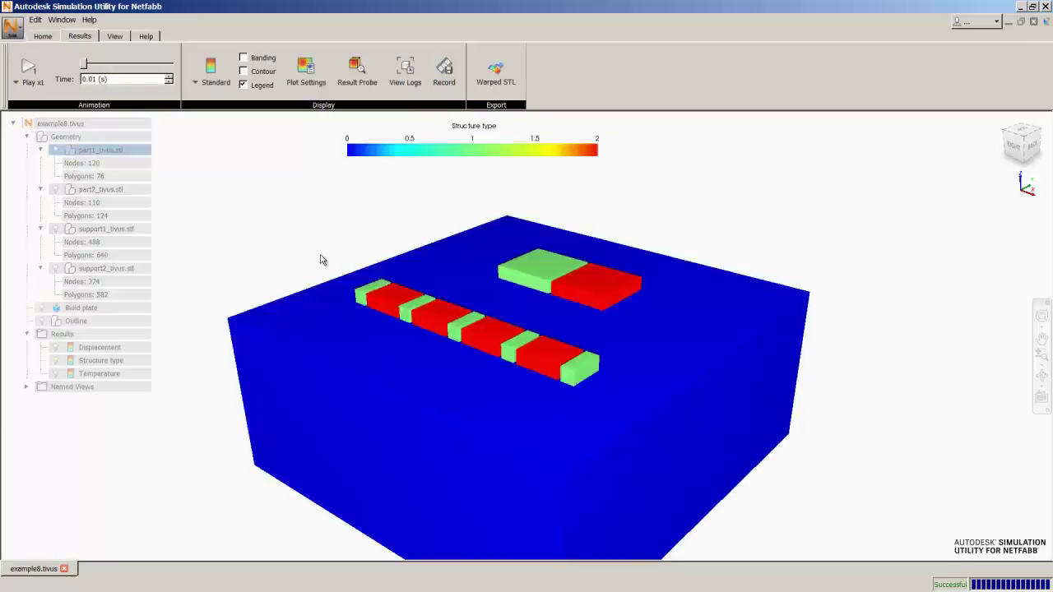
left_click_drag(322, 258, 325, 275)
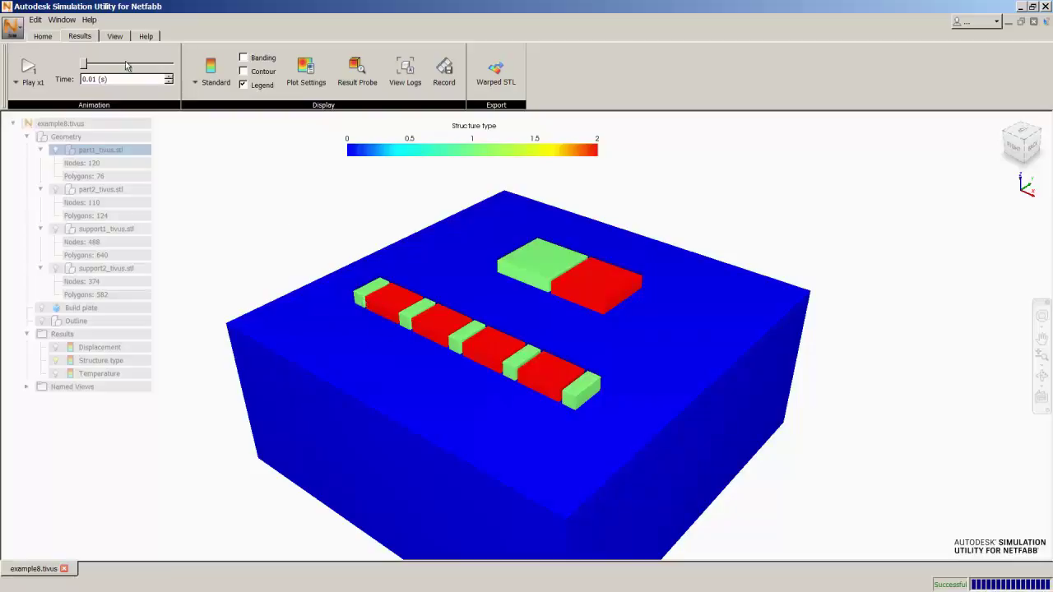
left_click_drag(85, 66, 170, 82)
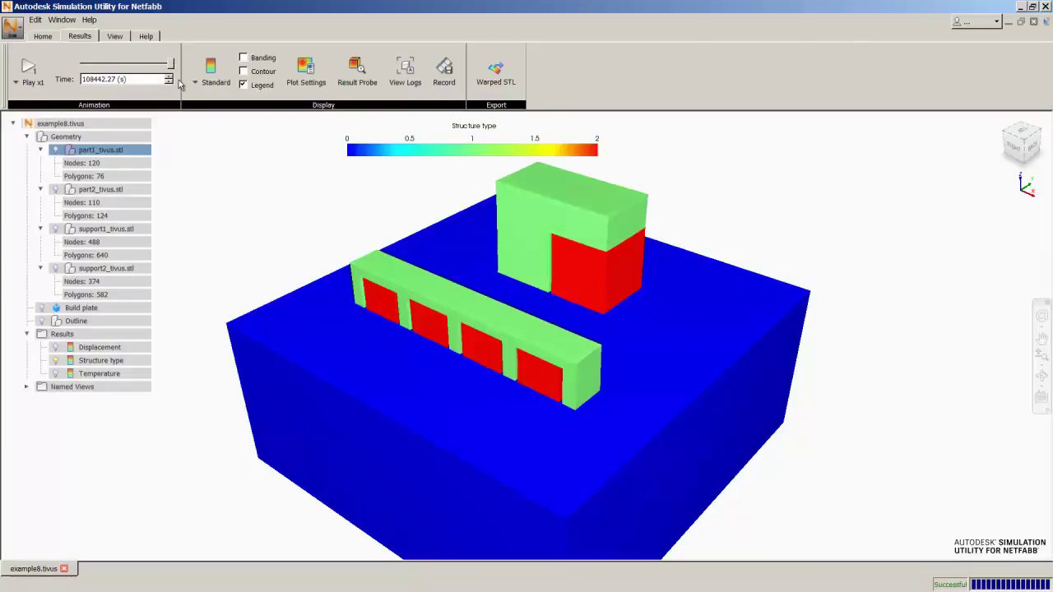
left_click(56, 348)
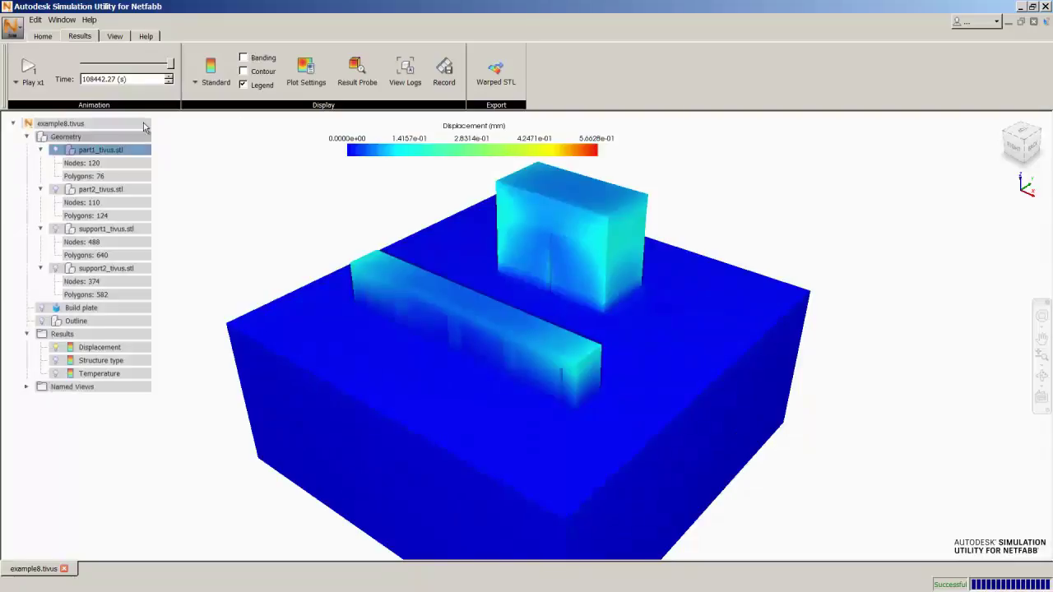
Set the displacement plot's colour range to Specified in Plot Settings.
left_click(305, 69)
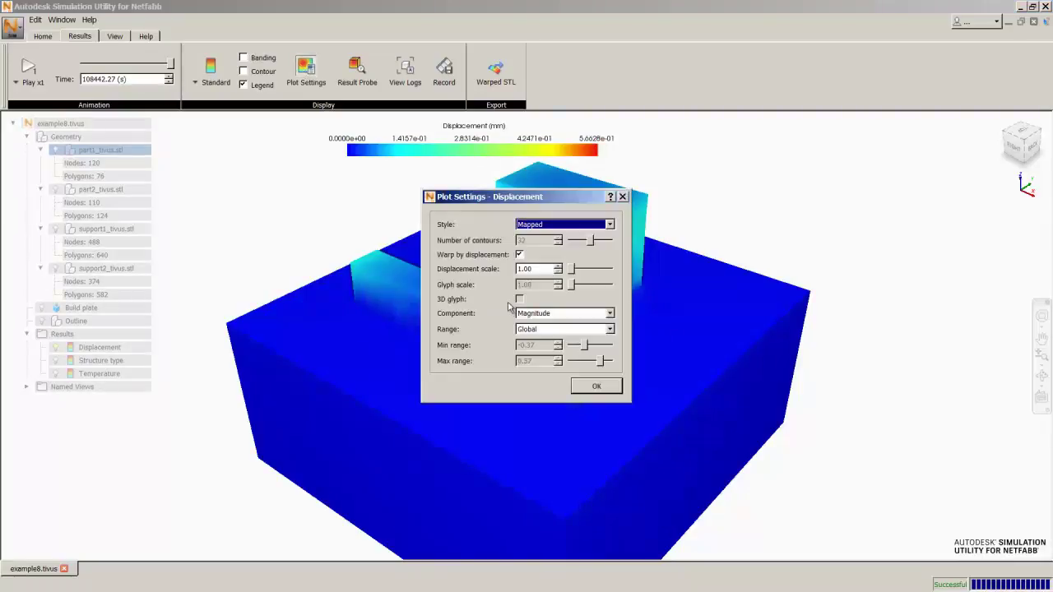
left_click(530, 328)
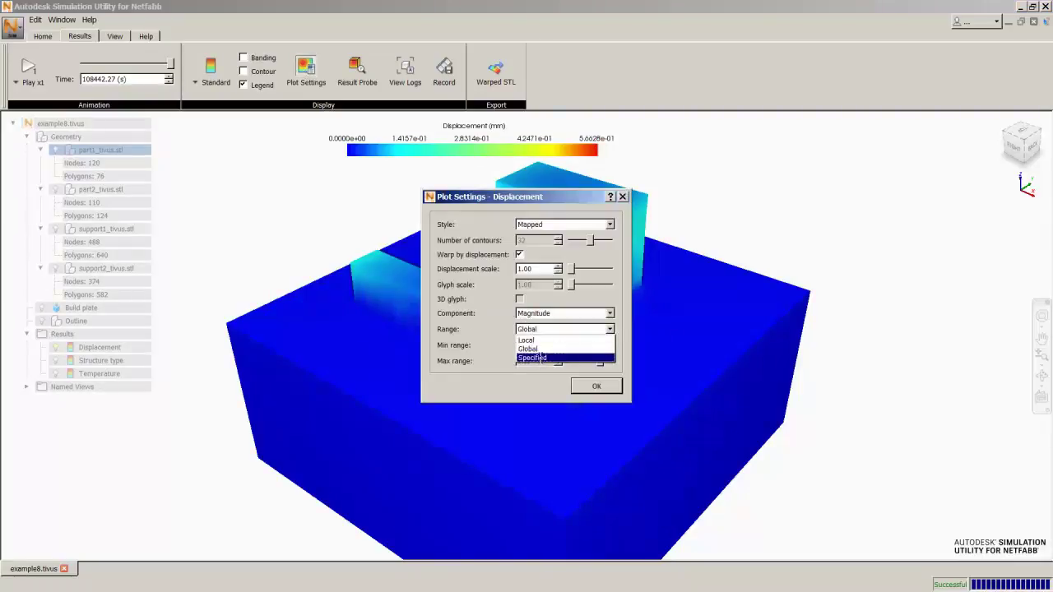
left_click(540, 359)
left_click(584, 388)
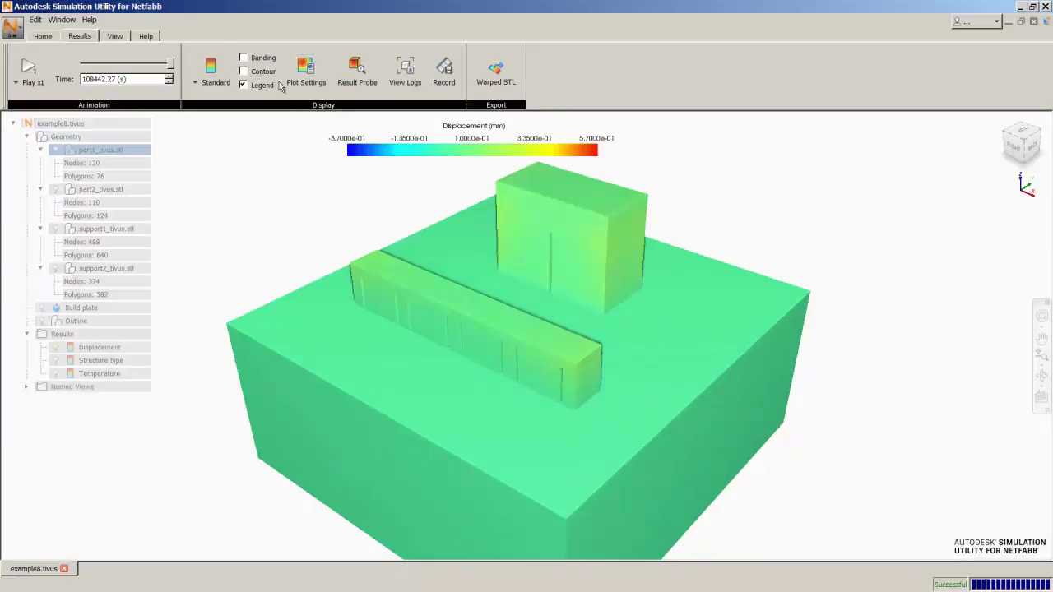
Switch the displacement colour range to Local so the legend spans 0 to 1.6237e-01 mm.
left_click(306, 72)
left_click(516, 329)
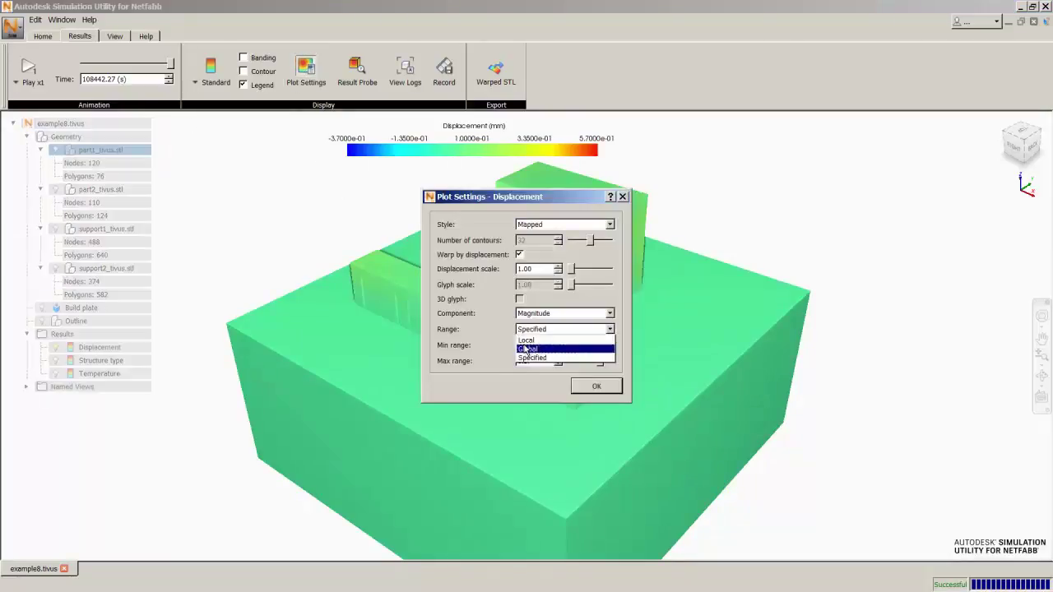
left_click(551, 352)
left_click(597, 386)
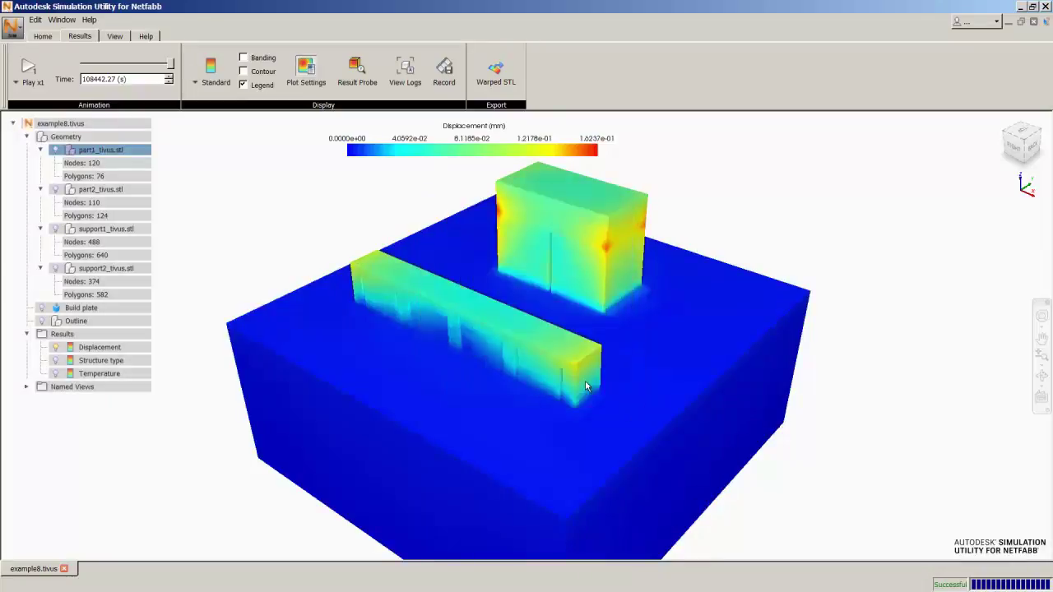
left_click_drag(632, 374, 583, 354)
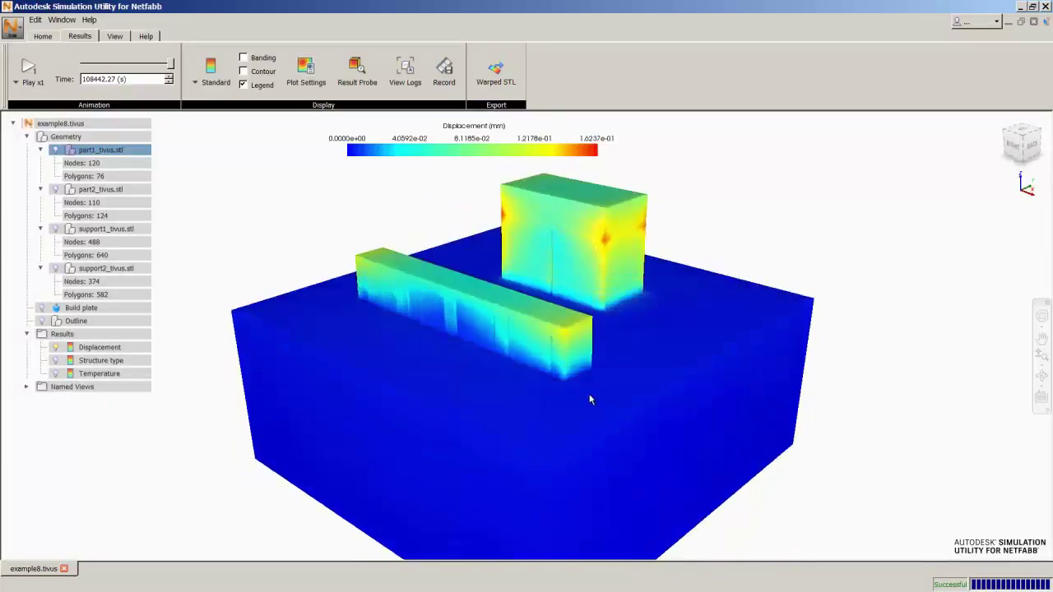